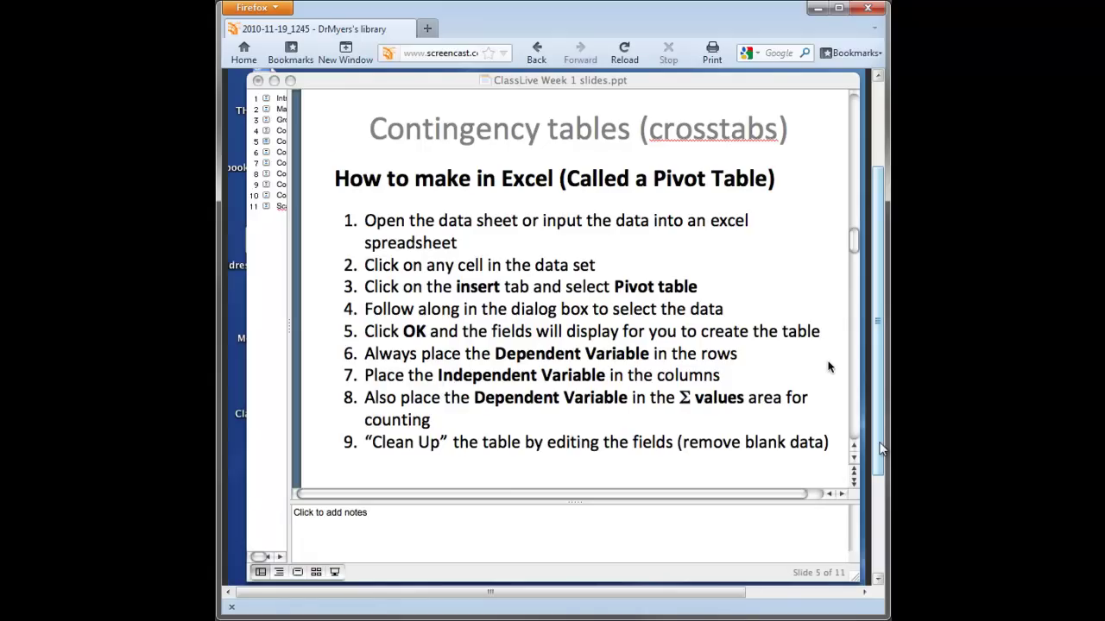
Return the PowerPoint presentation to slide 4, the Vitamin C contingency-table example.
drag(881, 448, 881, 447)
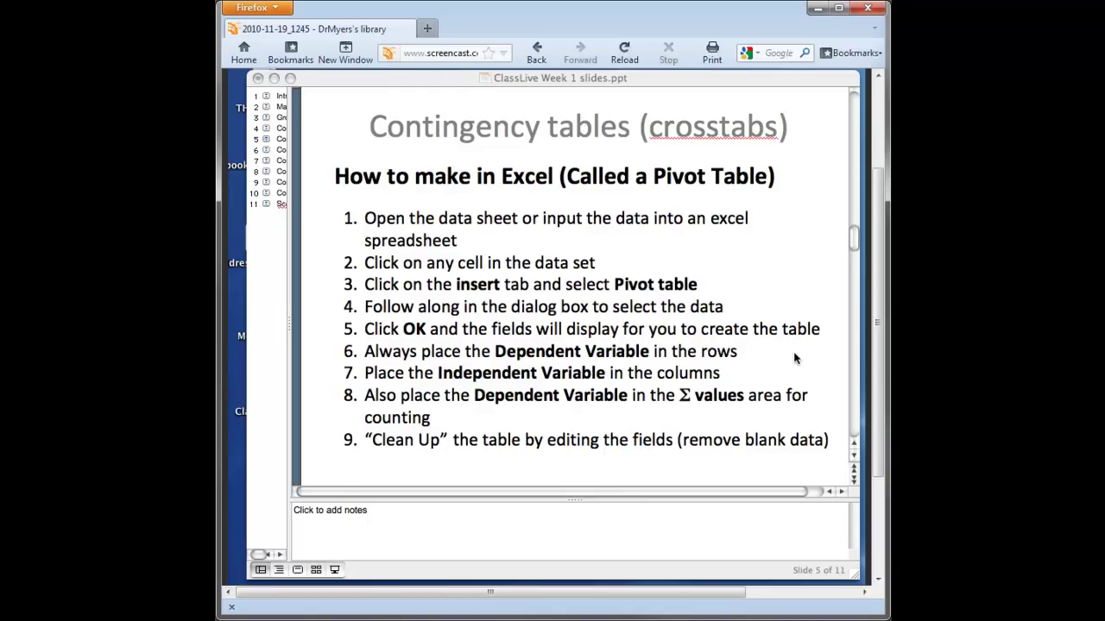
click(842, 469)
click(854, 470)
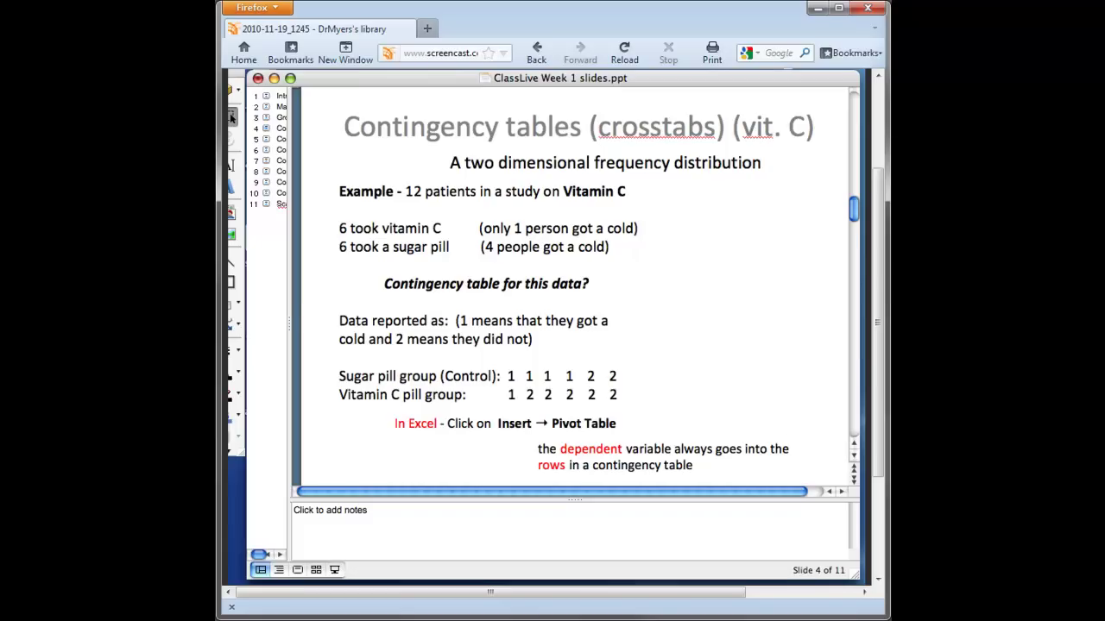
Switch to the Cold status workbook and highlight the 12 patients' Group values in column A.
key(super+Tab)
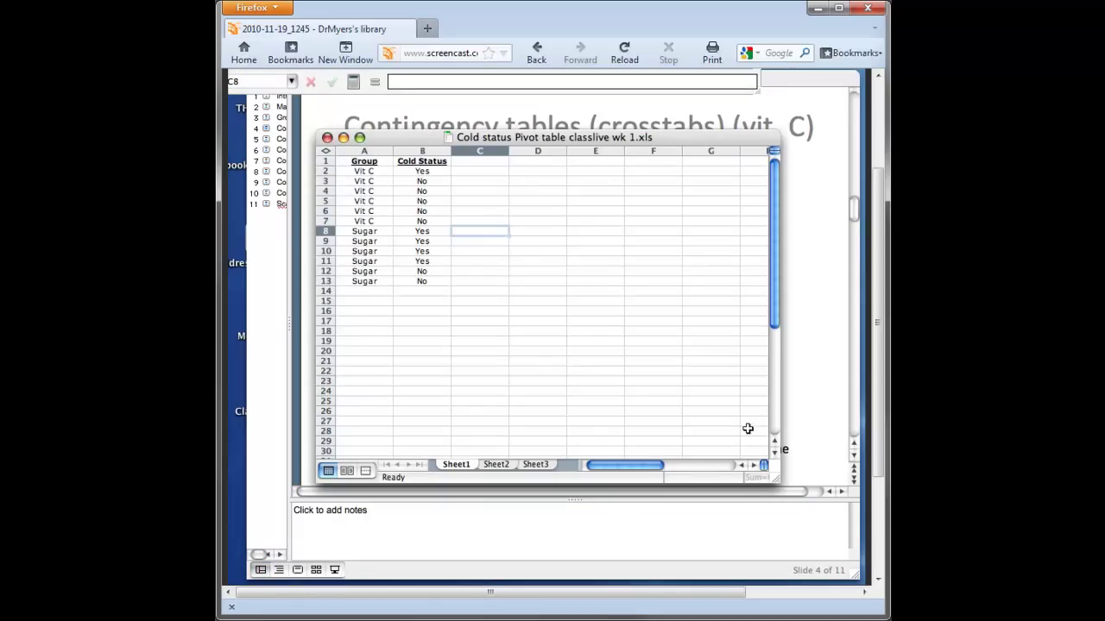
click(422, 319)
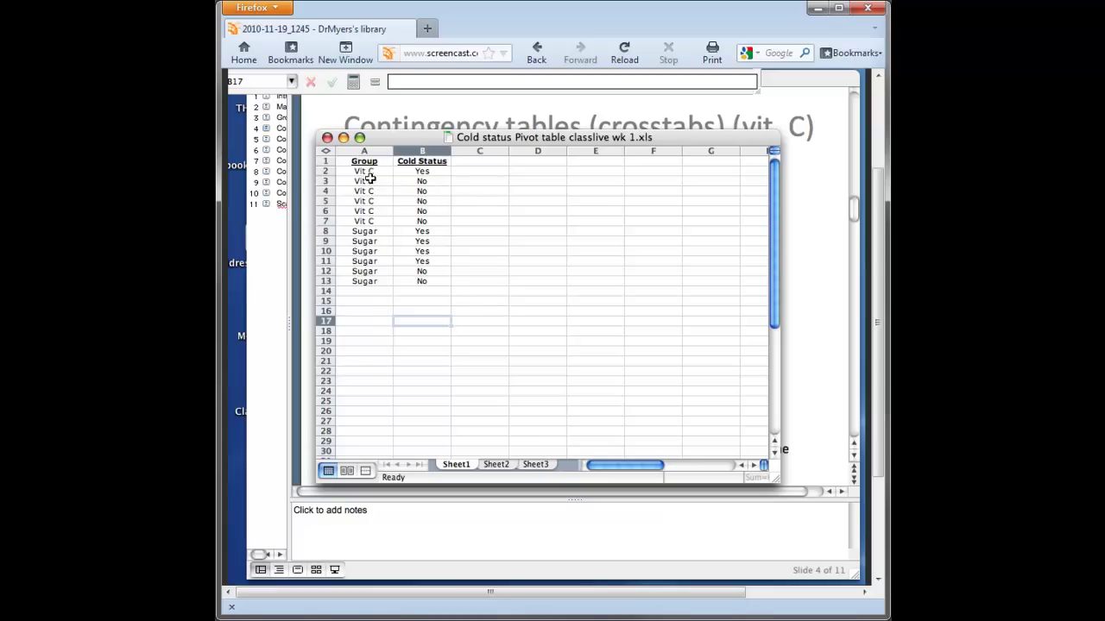
drag(366, 171, 372, 280)
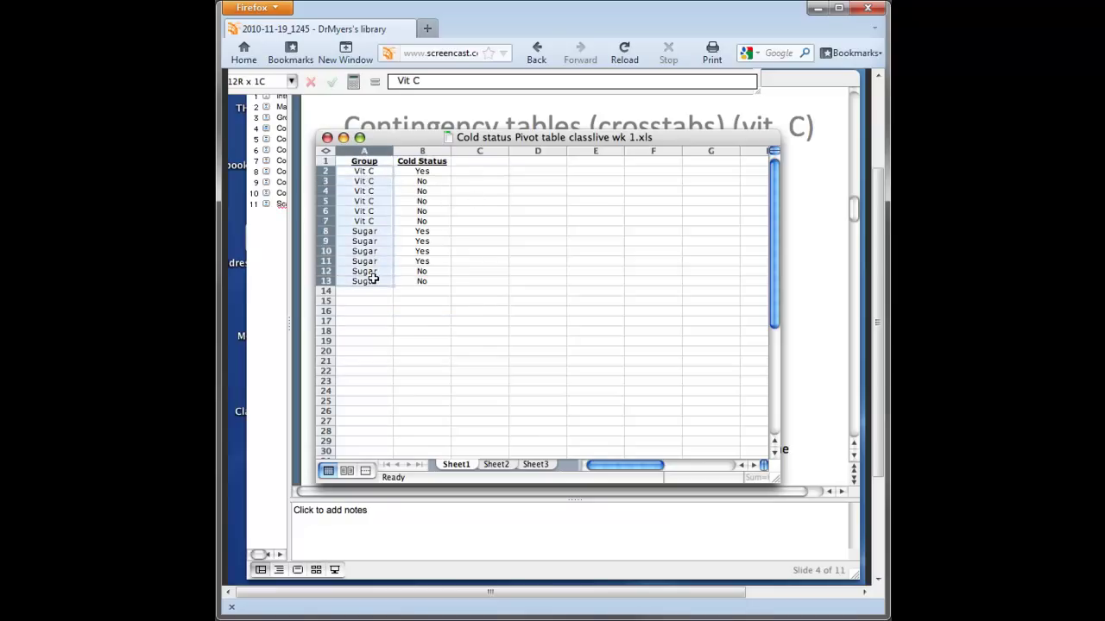
click(500, 269)
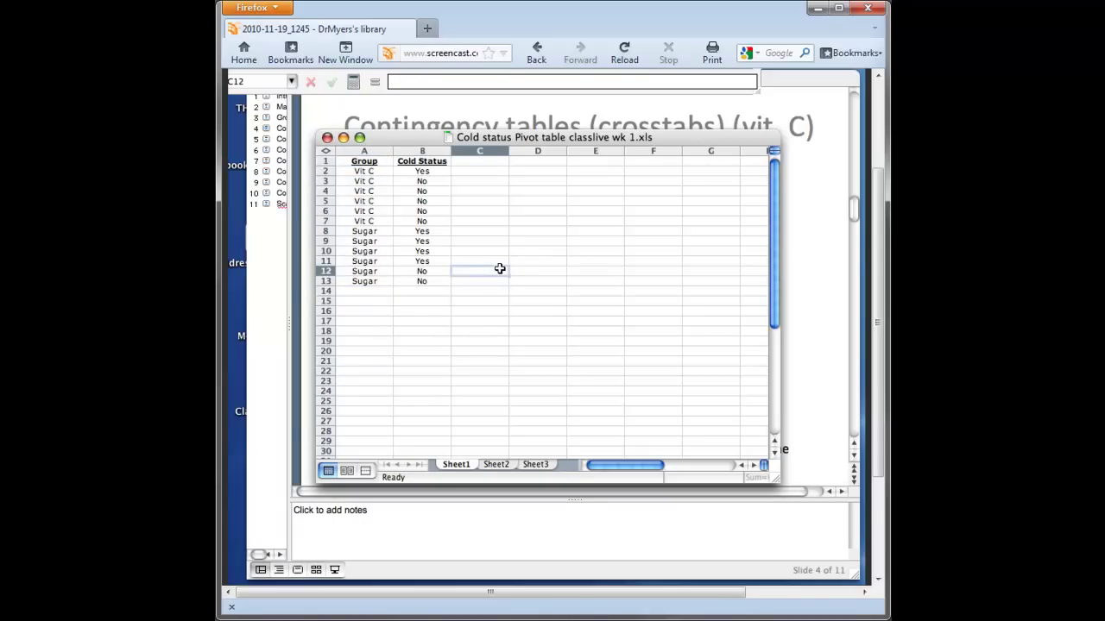
Advance the PowerPoint presentation to slide 7, Contingency tables in Mac Excel.
click(820, 371)
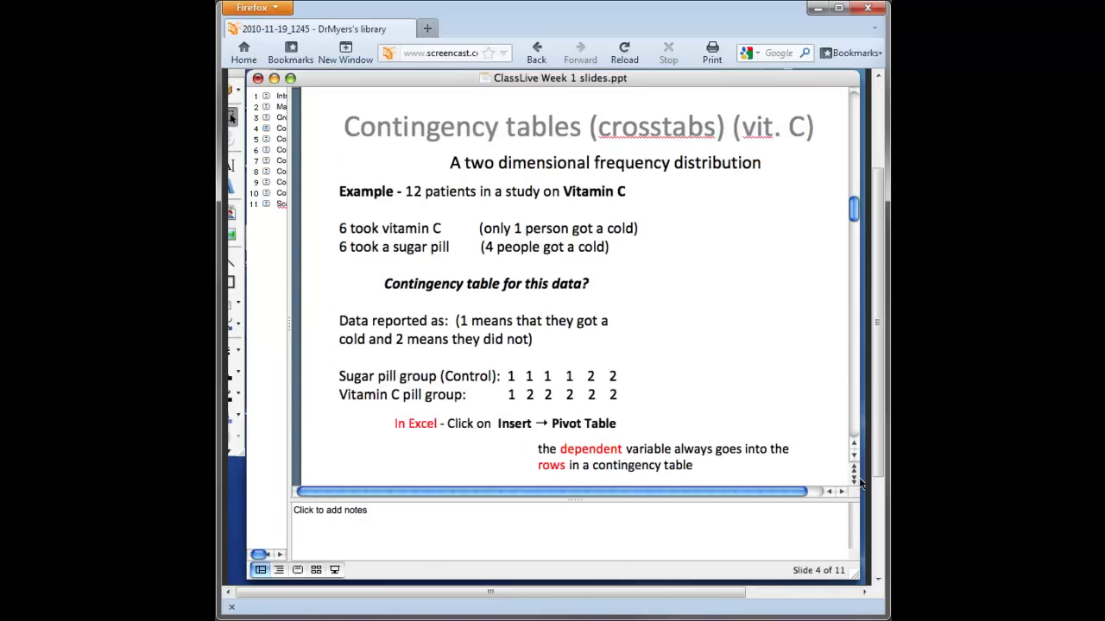
click(855, 480)
click(854, 481)
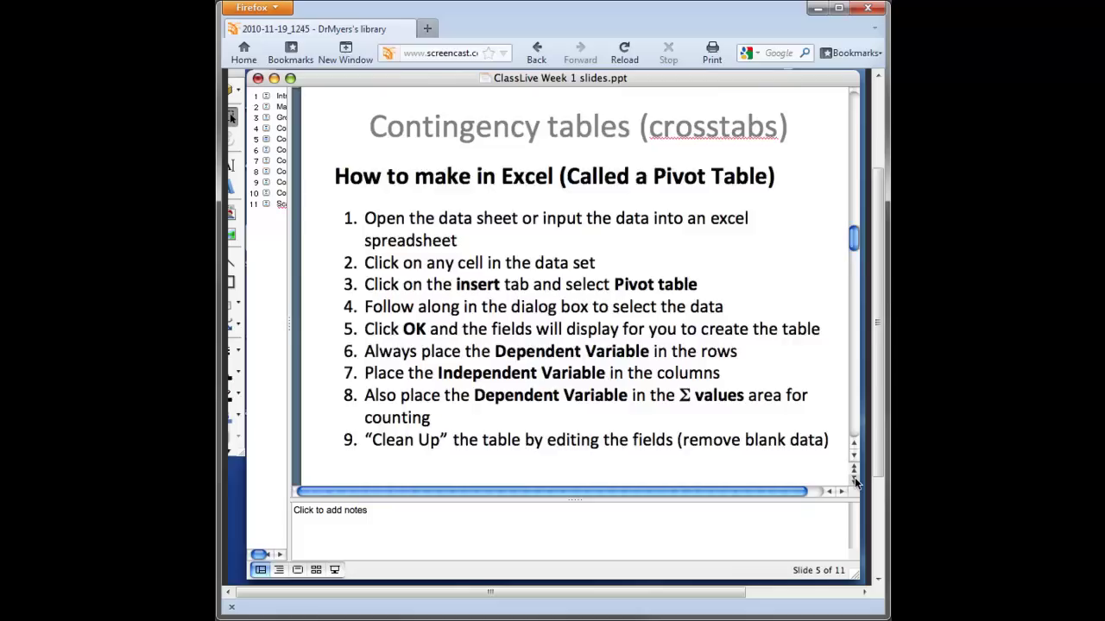
click(855, 480)
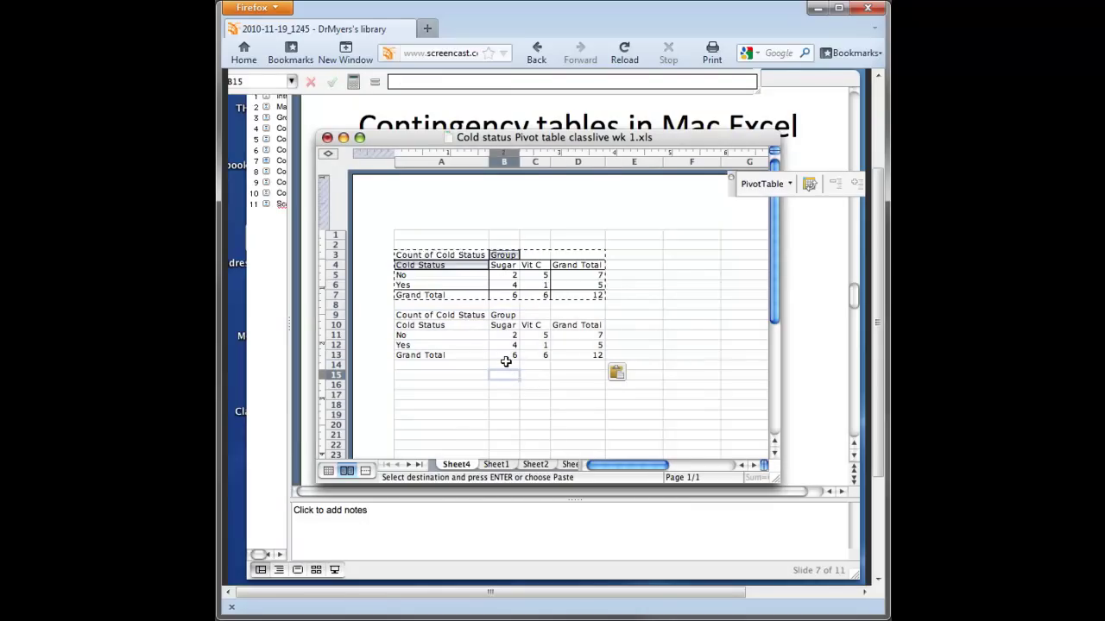
Insert one blank row above Yes and one above Grand Total in the copied table.
key(Escape)
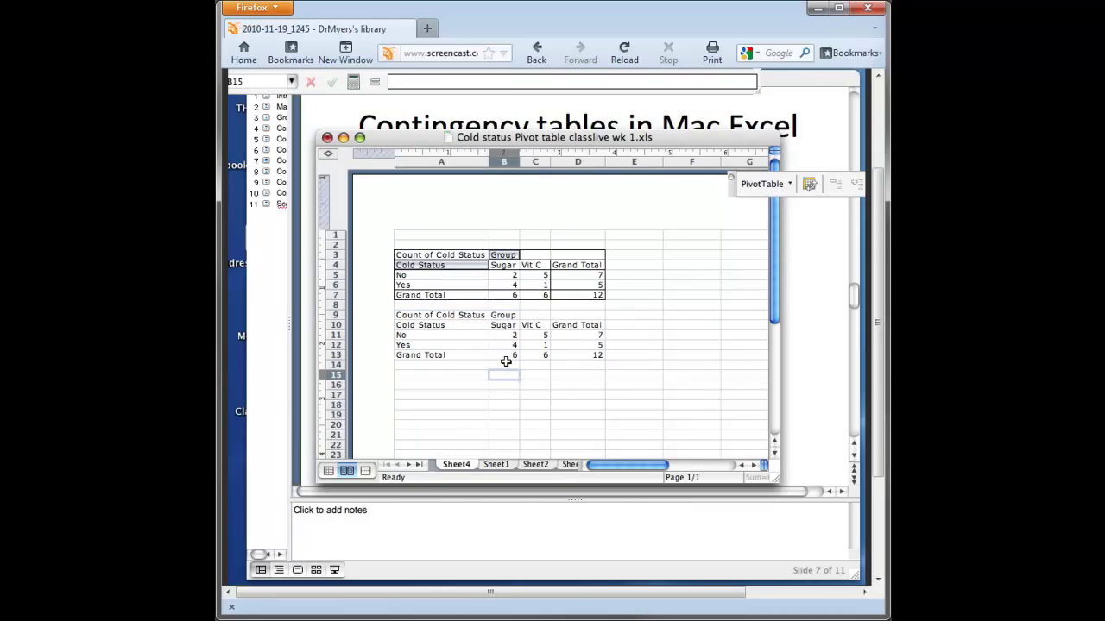
click(421, 347)
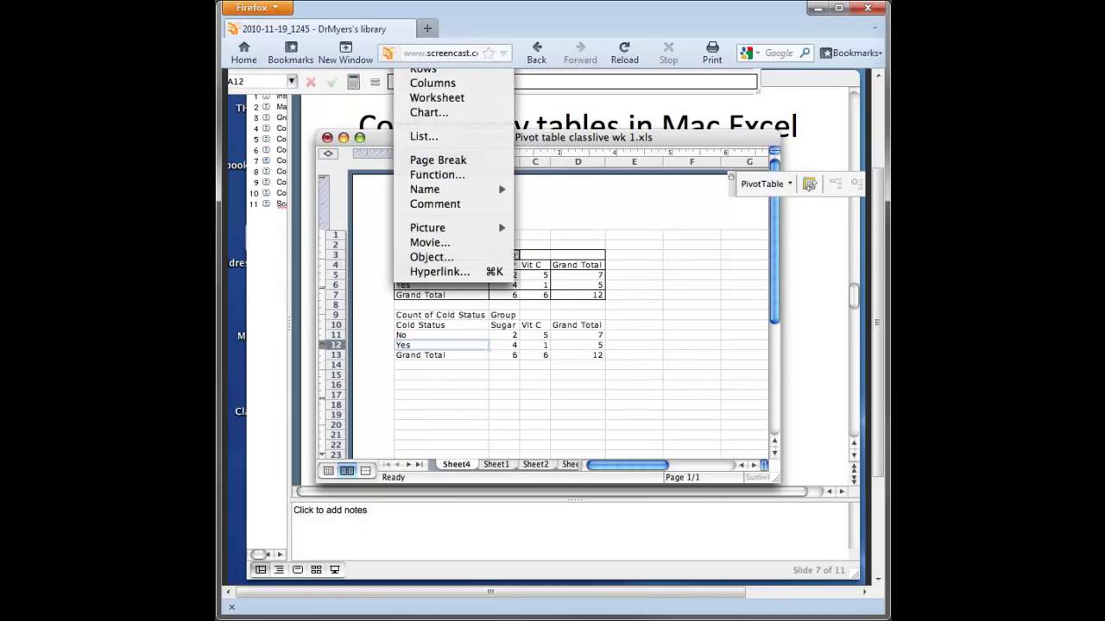
click(423, 72)
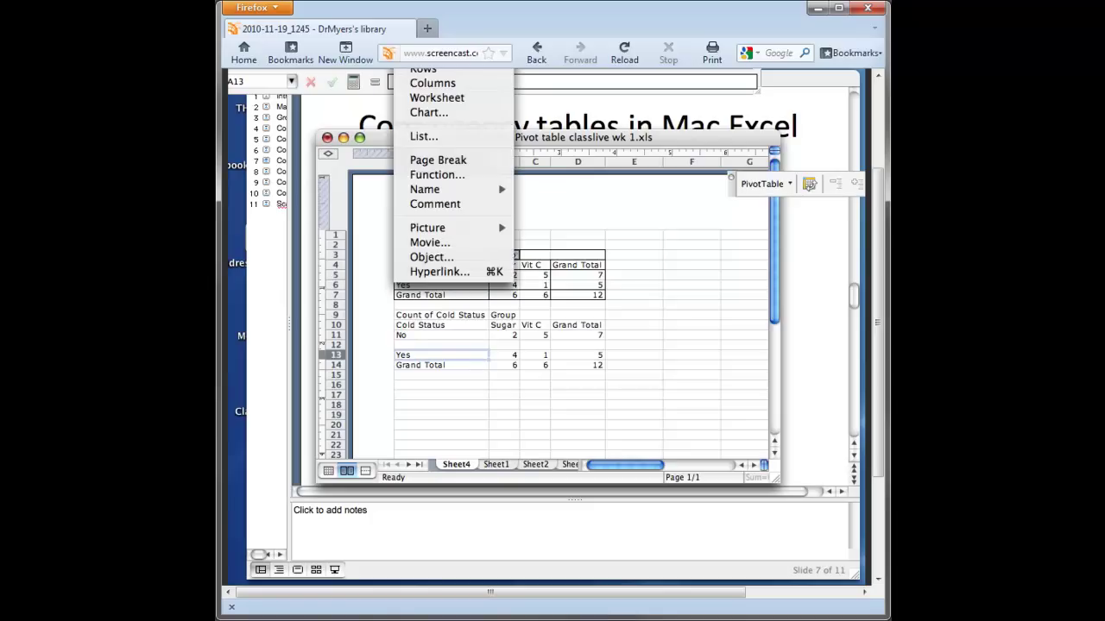
click(427, 74)
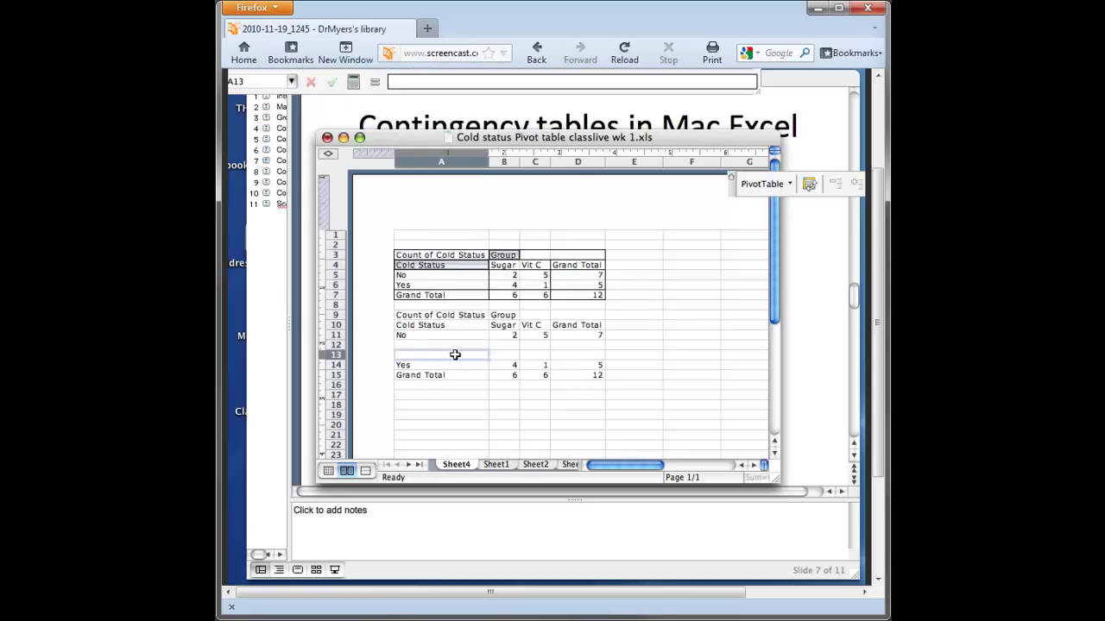
key(super+z)
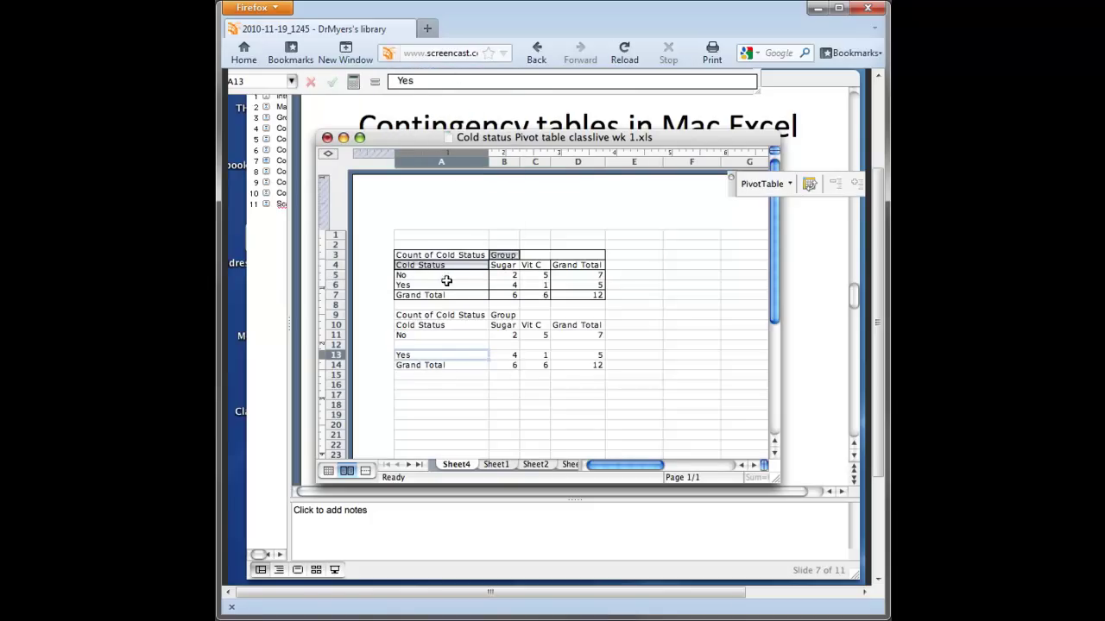
click(423, 367)
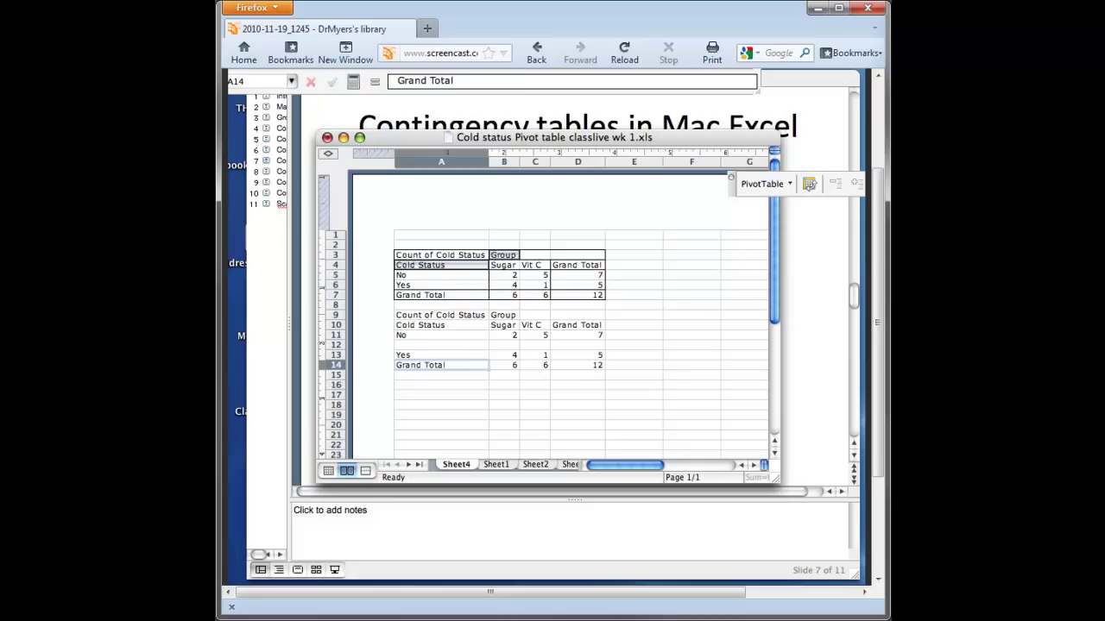
click(406, 68)
click(442, 70)
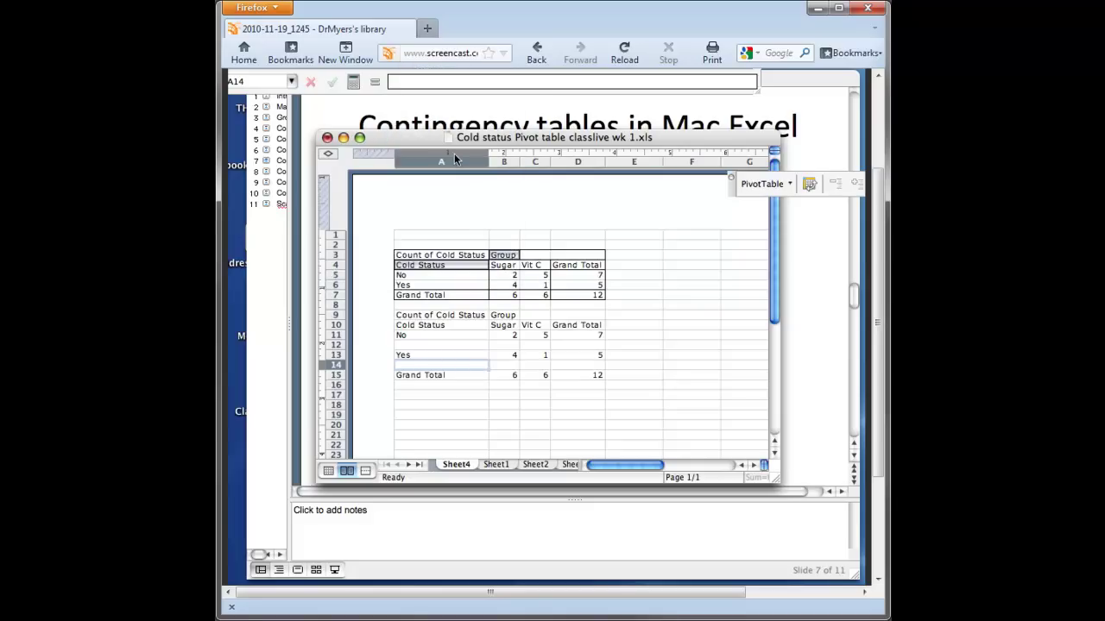
Build the formula =B11/$D$15 in B12, dividing the Sugar No count by the grand total.
click(512, 347)
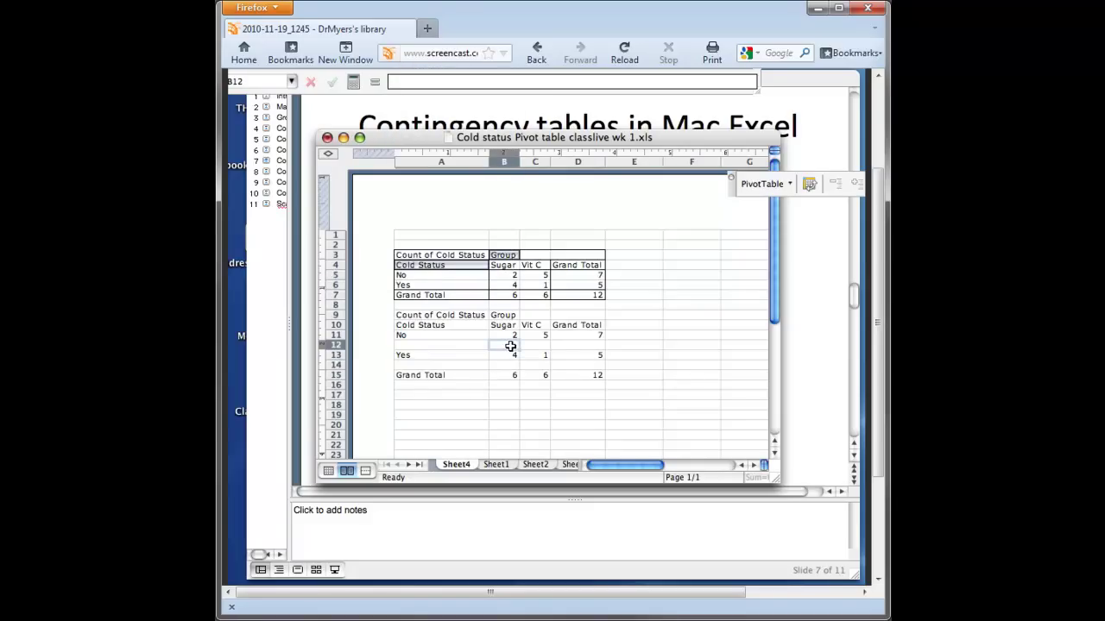
key(BackSpace)
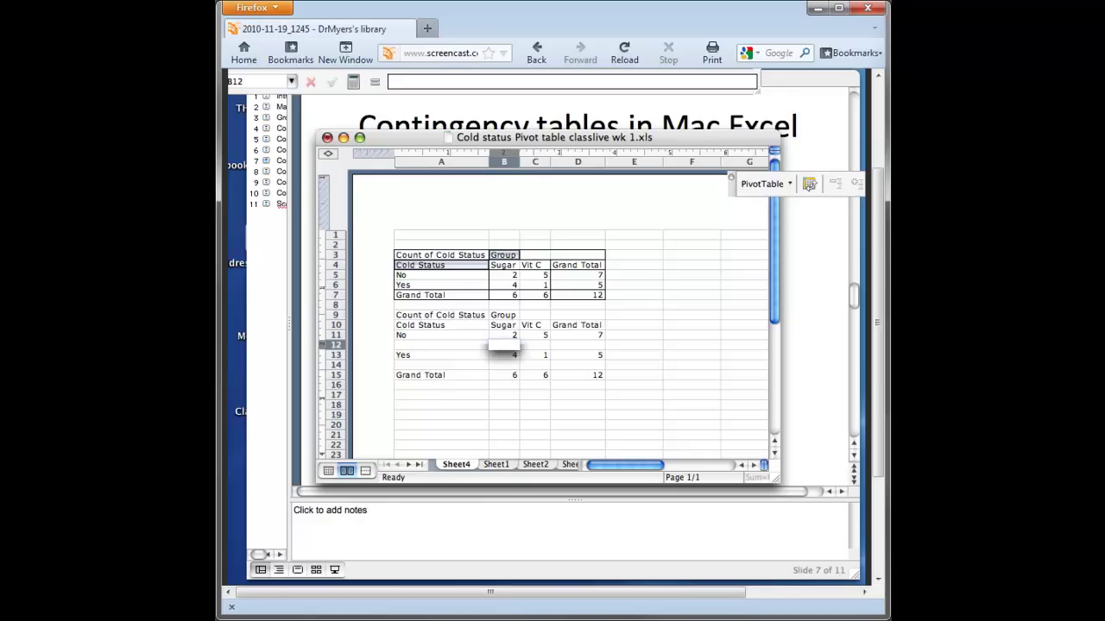
text(=)
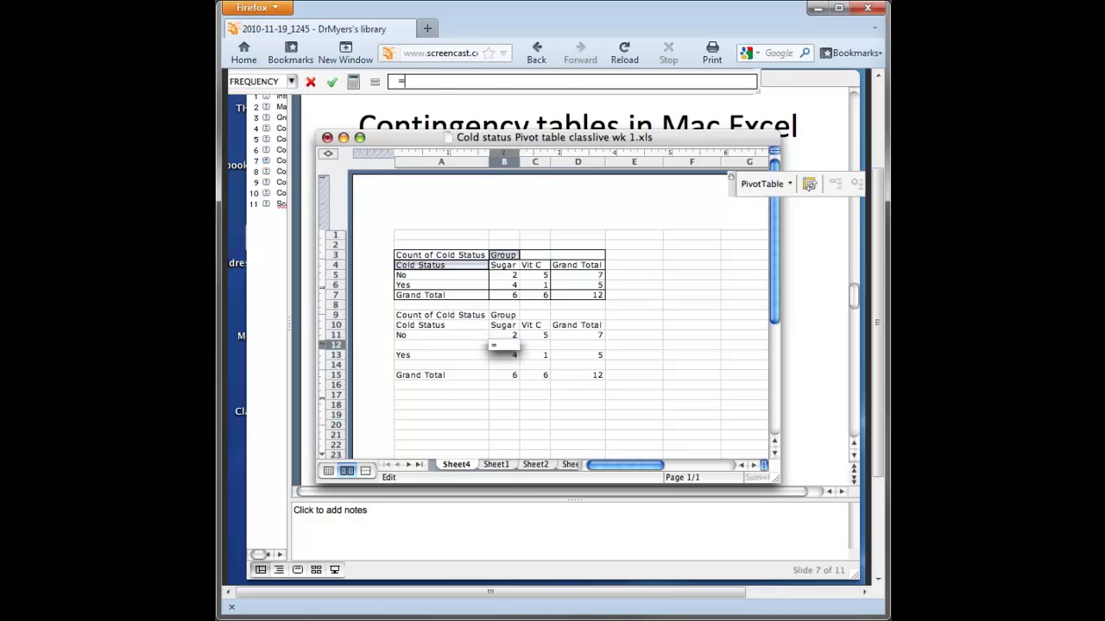
click(507, 335)
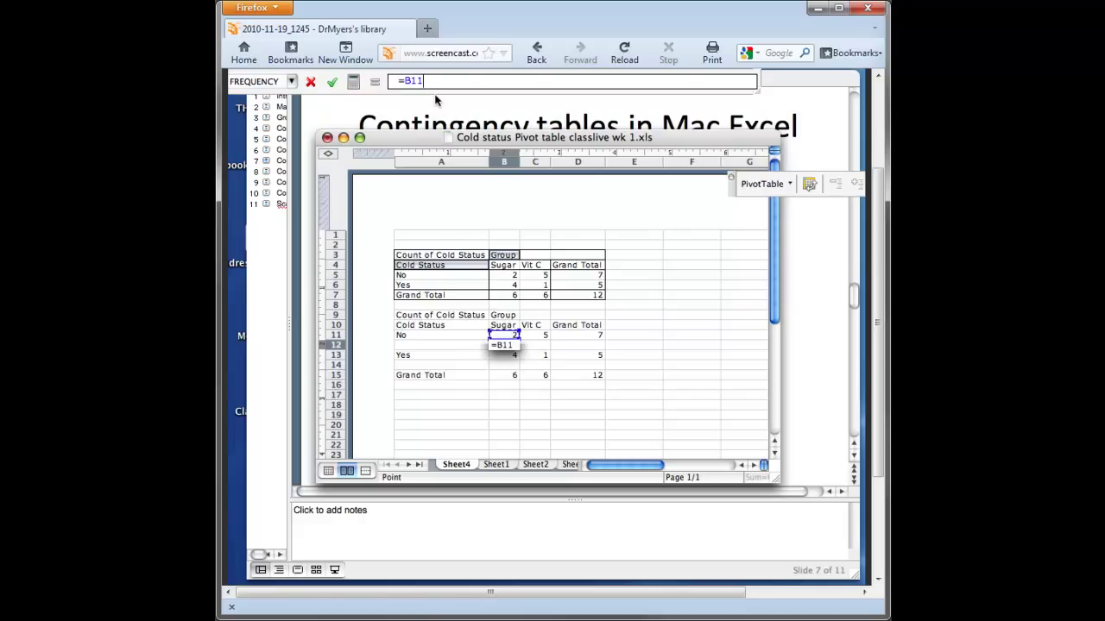
text(/)
click(587, 374)
click(425, 80)
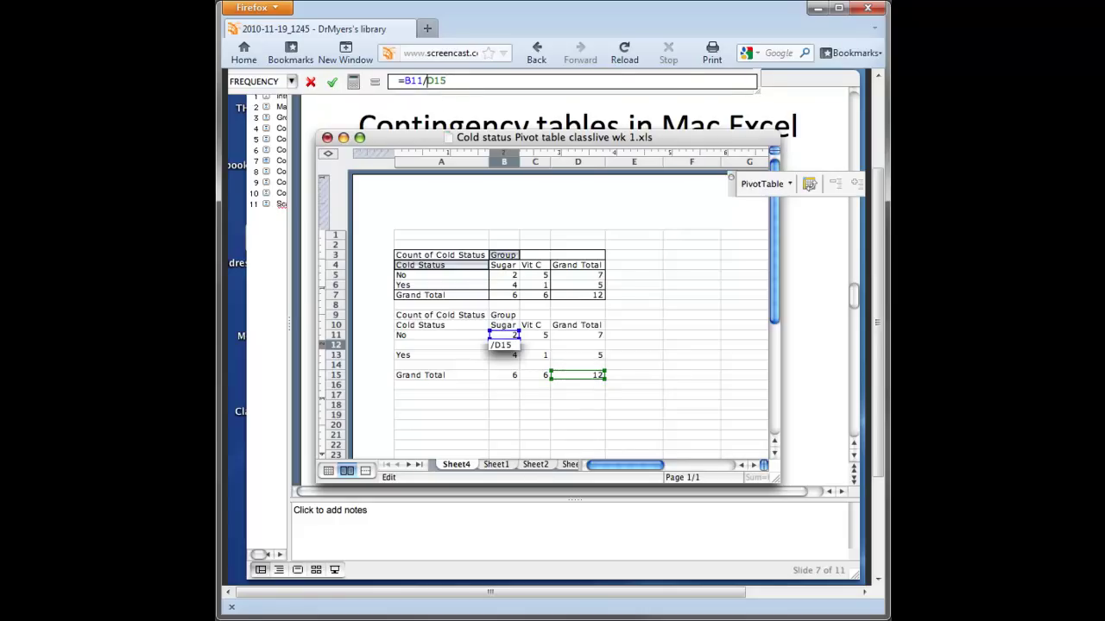
text($D$)
Enter the B12 formula, decline List Manager, and fill it right into C12.
key(Return)
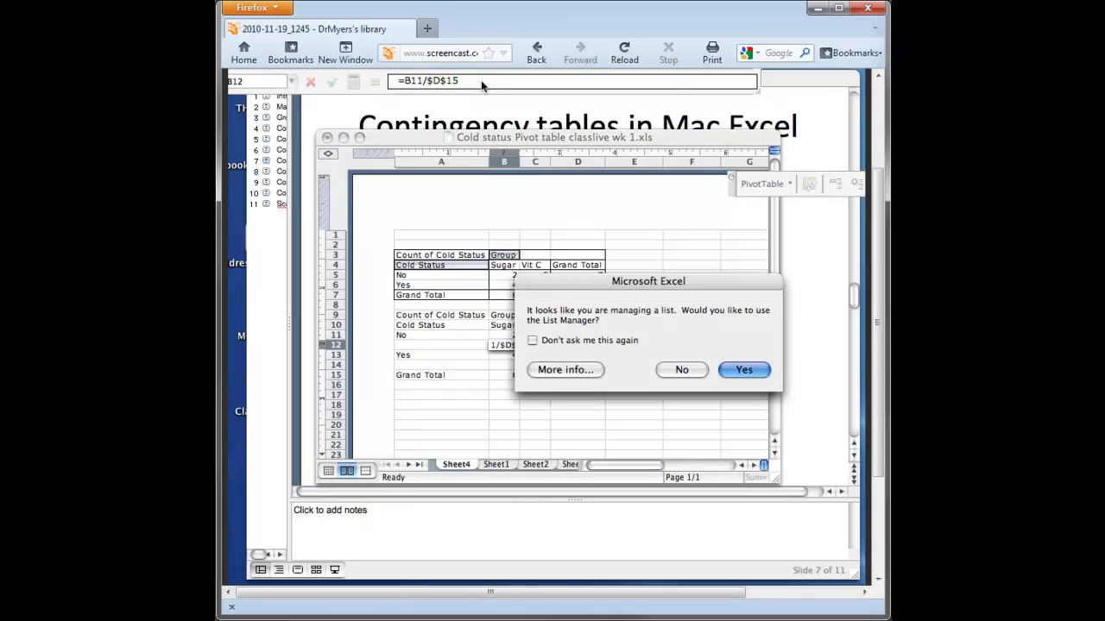
click(681, 370)
drag(513, 347, 535, 347)
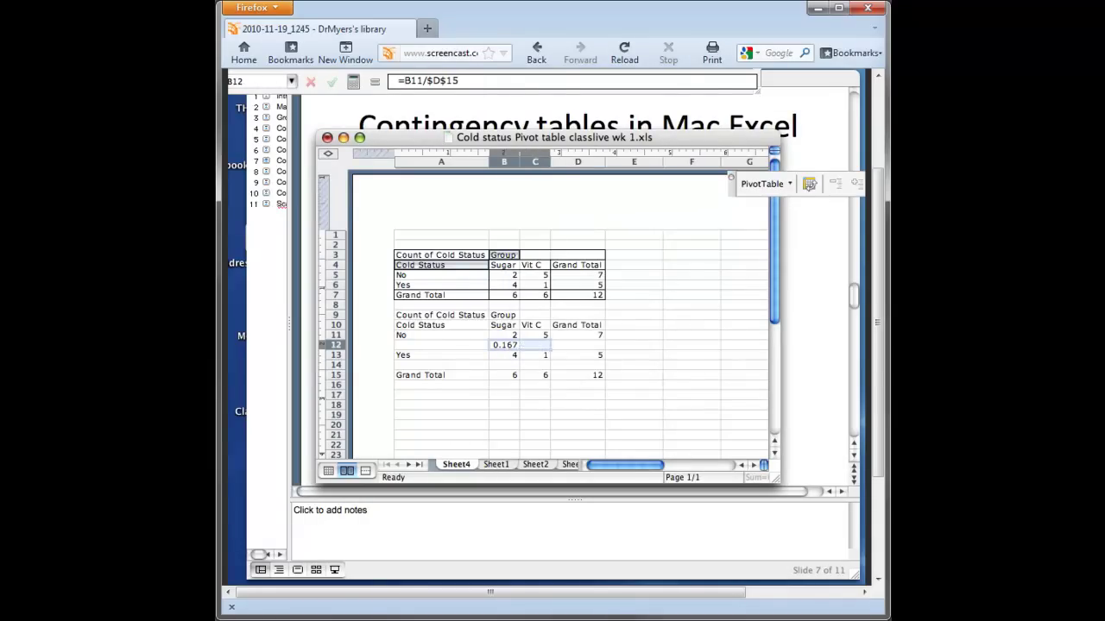
click(345, 63)
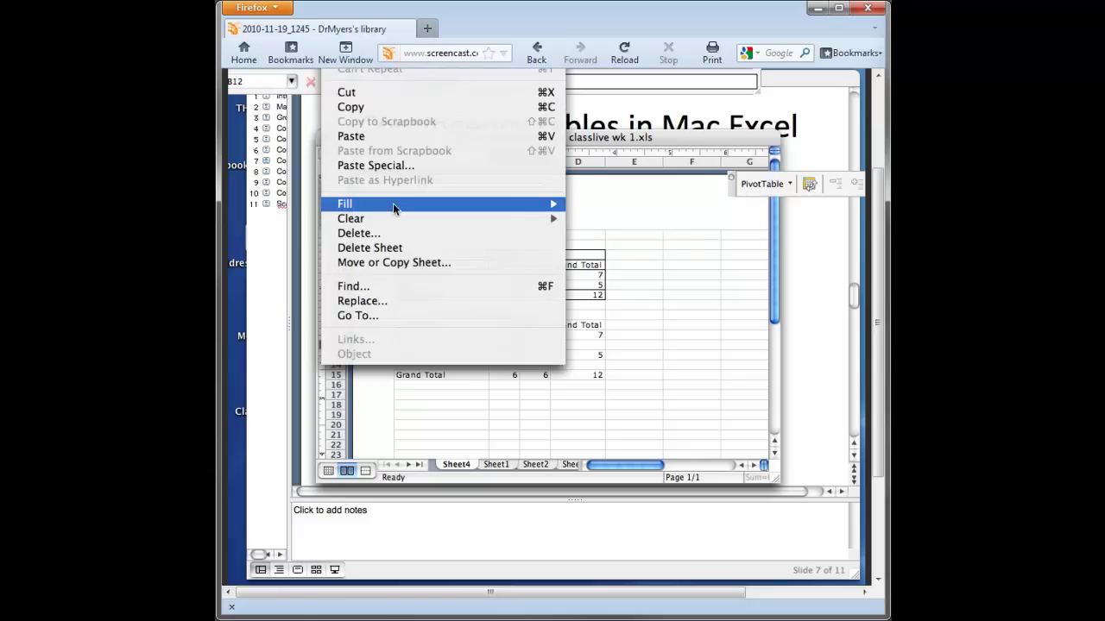
mouse_move(393, 205)
click(594, 226)
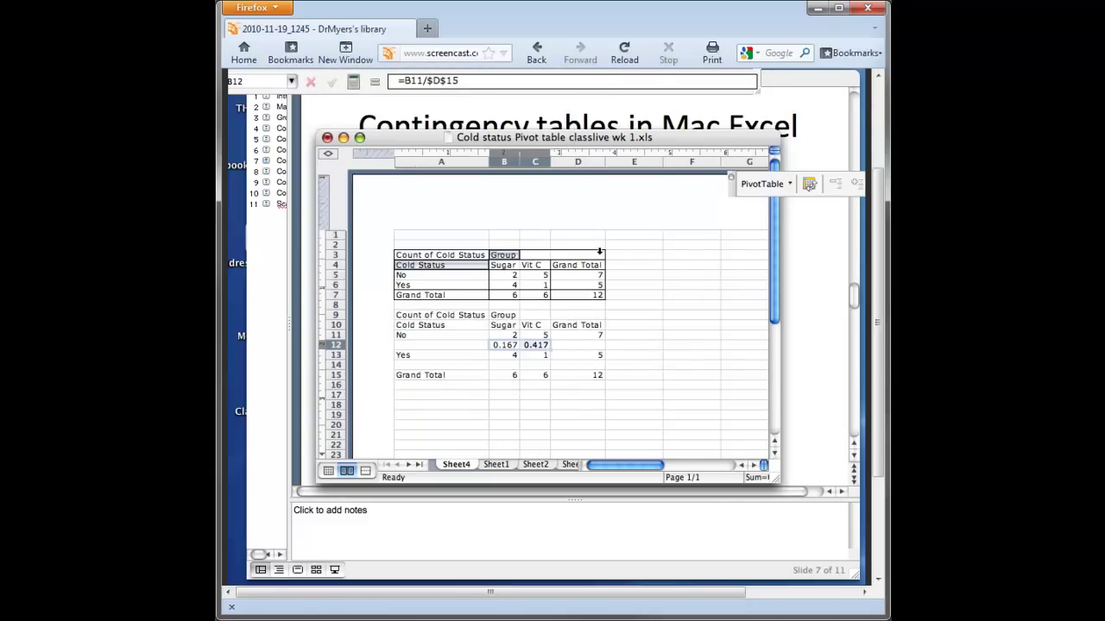
Copy the B12 proportion formula into B14, giving =B13/$D$15 (0.333).
click(509, 365)
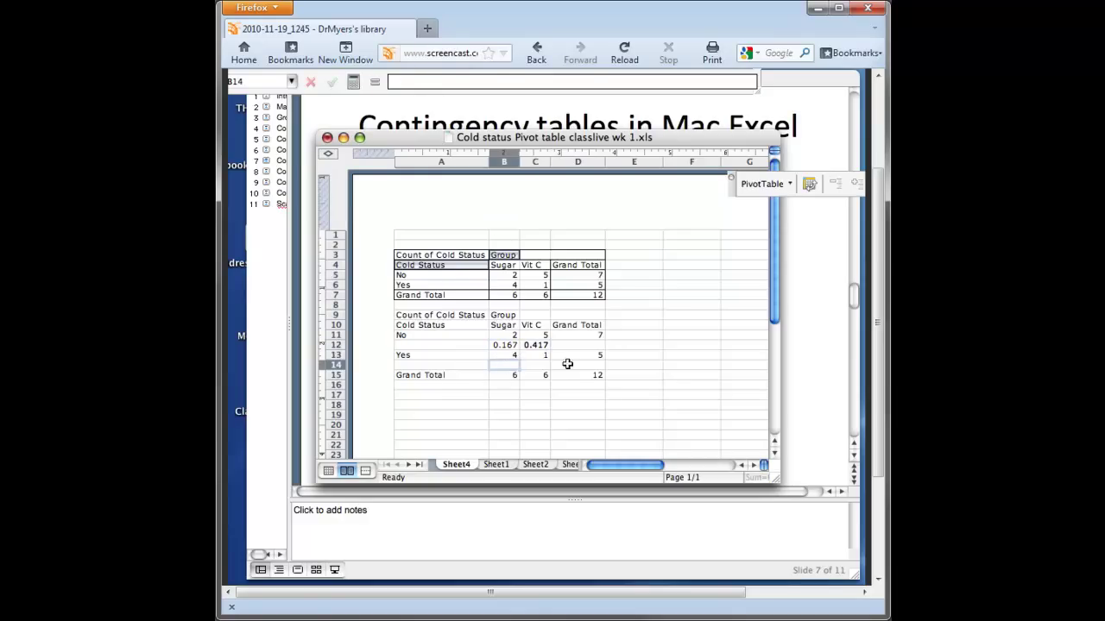
click(511, 346)
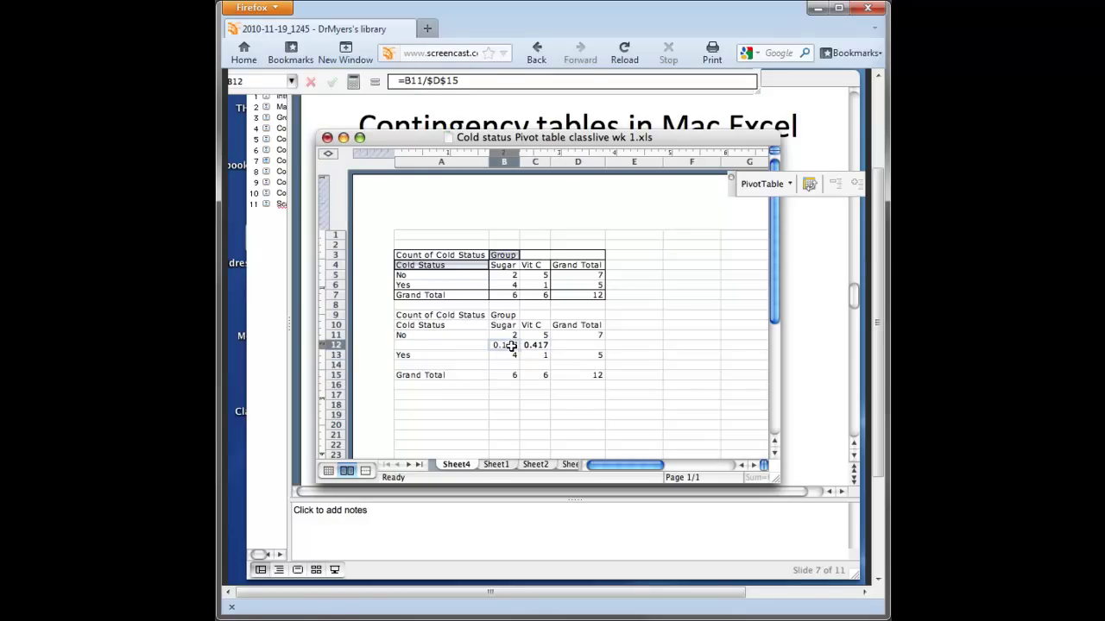
key(super+c)
click(506, 365)
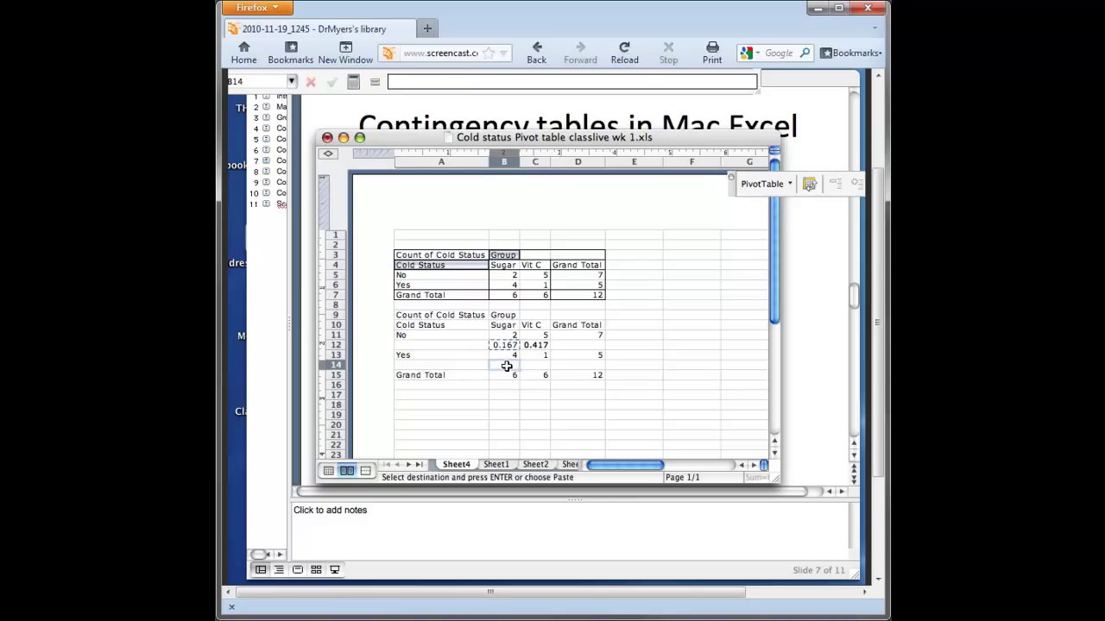
key(super+v)
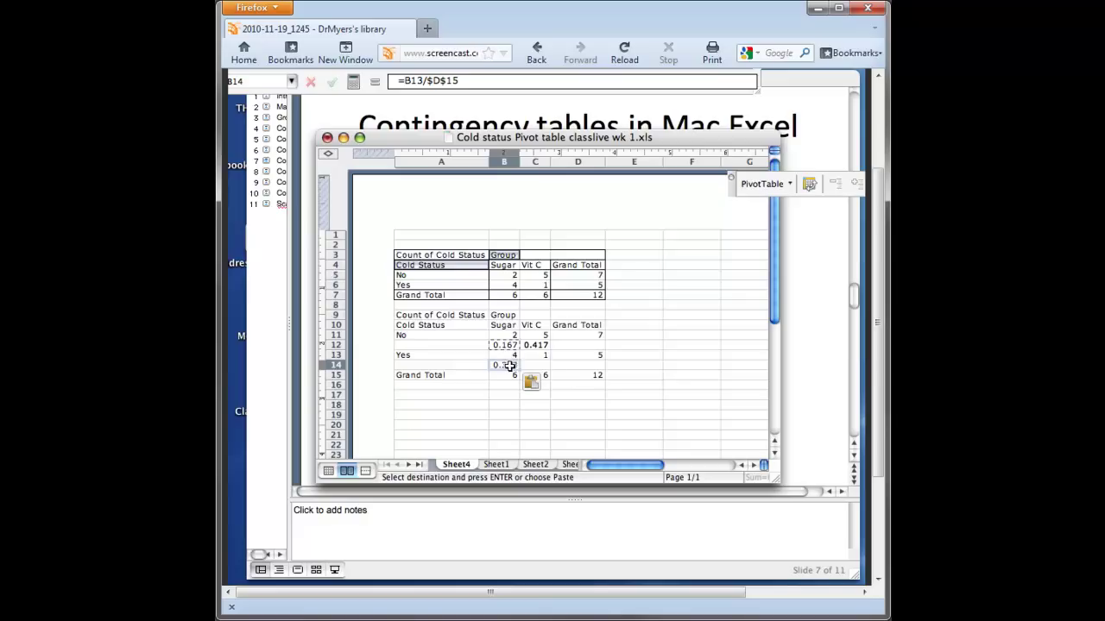
drag(511, 345, 524, 345)
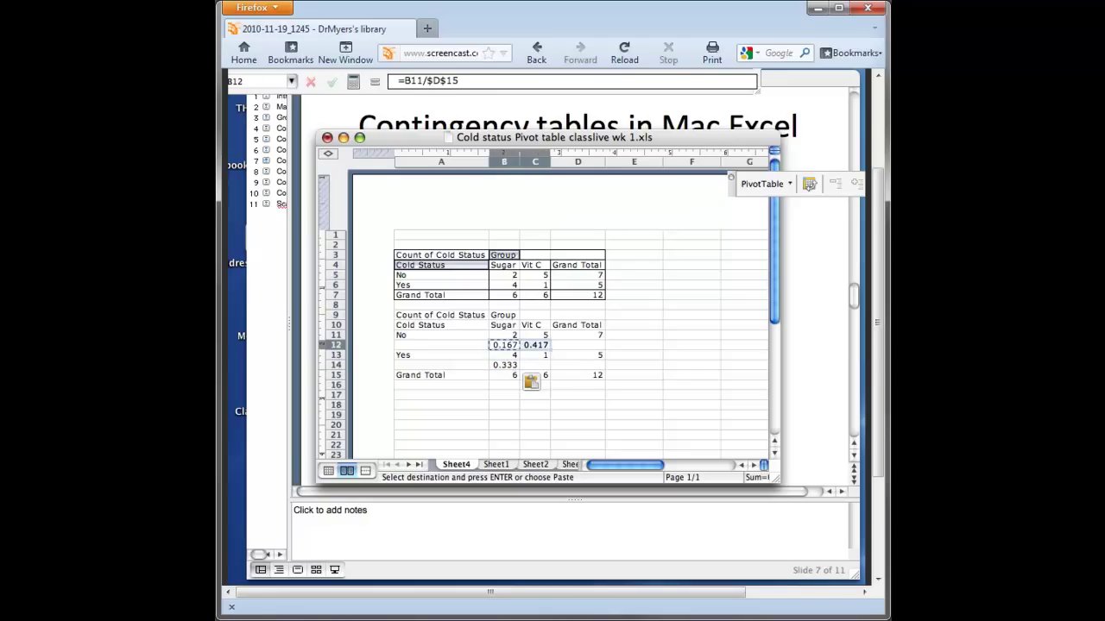
Format B12:C12 as percentages with 1 decimal place, showing 16.7% and 41.7%.
mouse_move(490, 83)
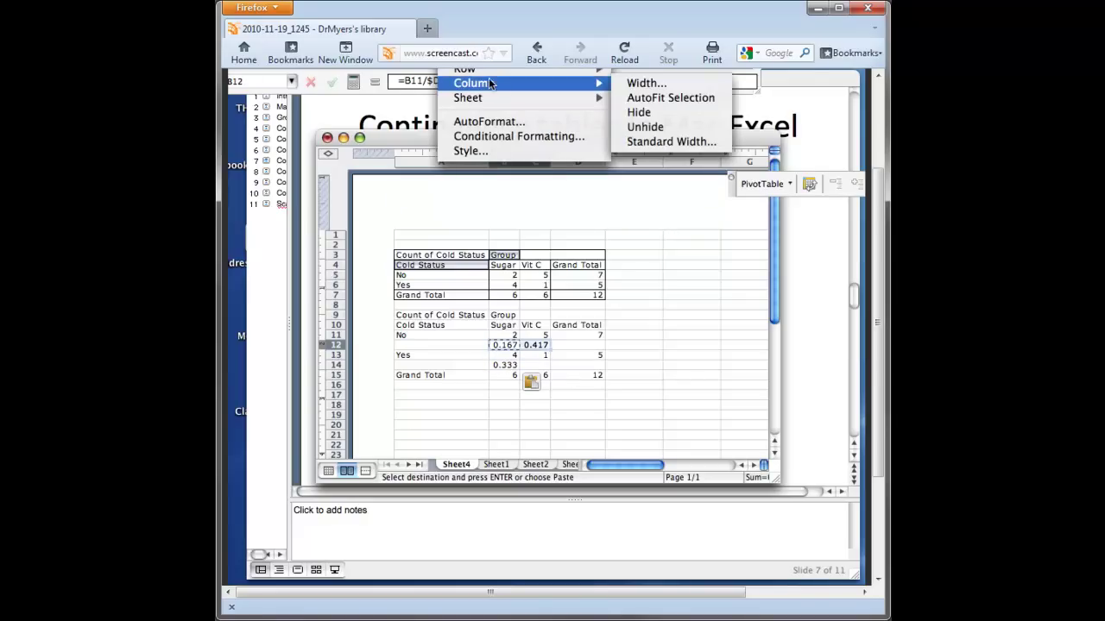
click(470, 55)
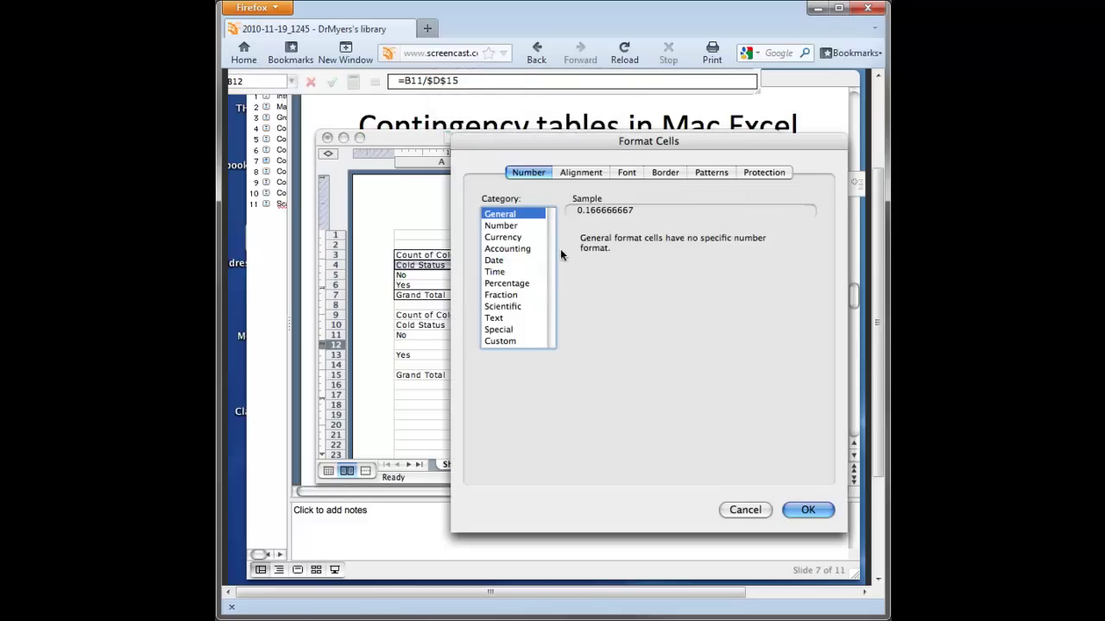
click(506, 283)
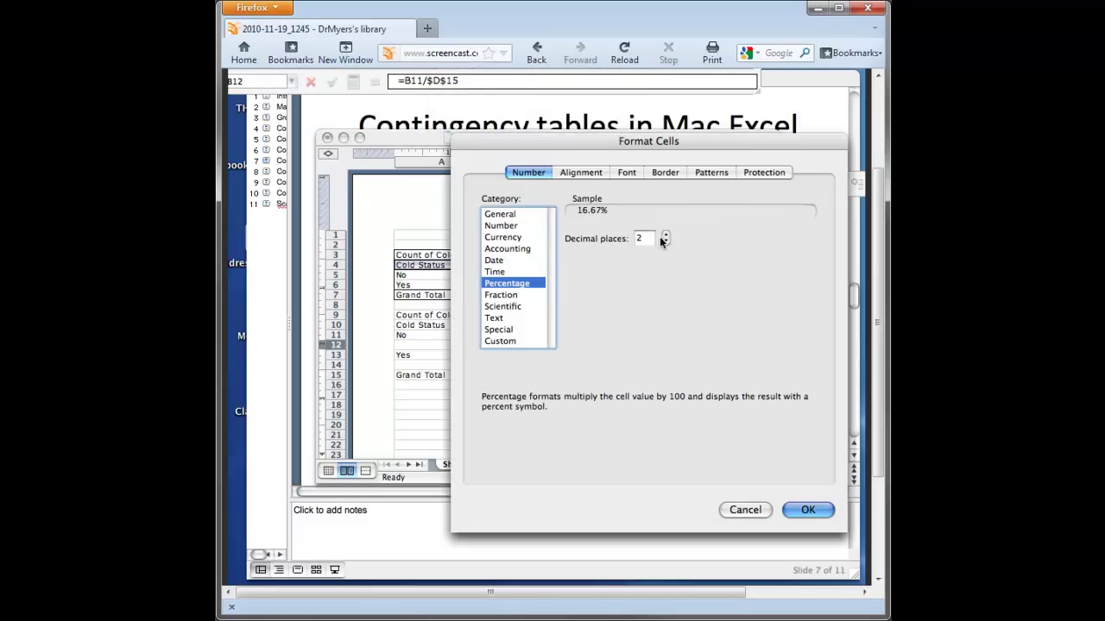
click(664, 241)
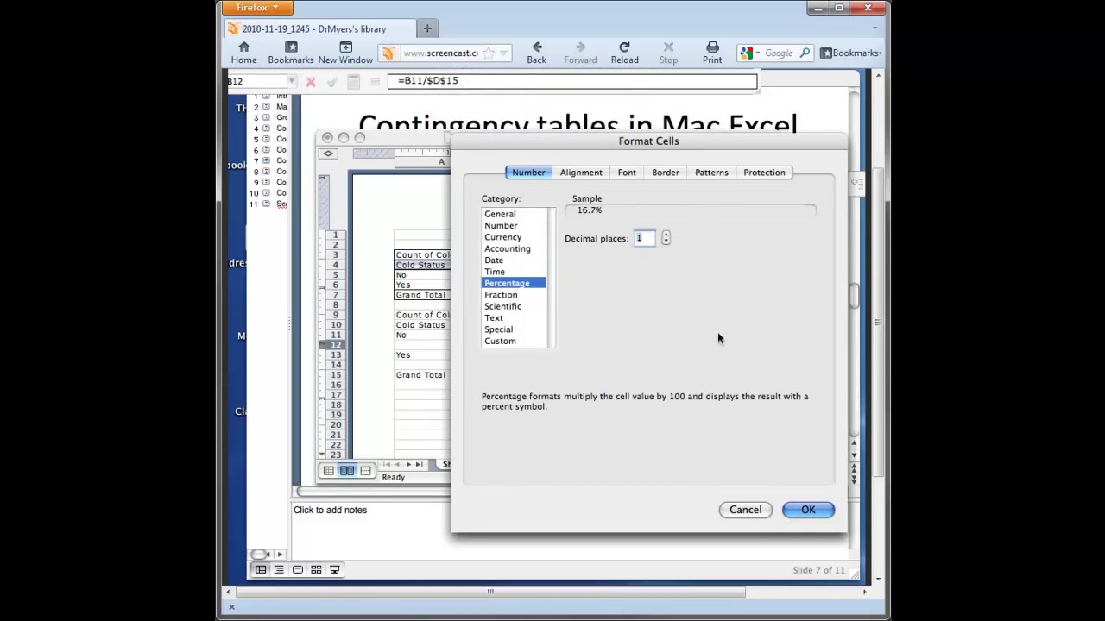
click(804, 510)
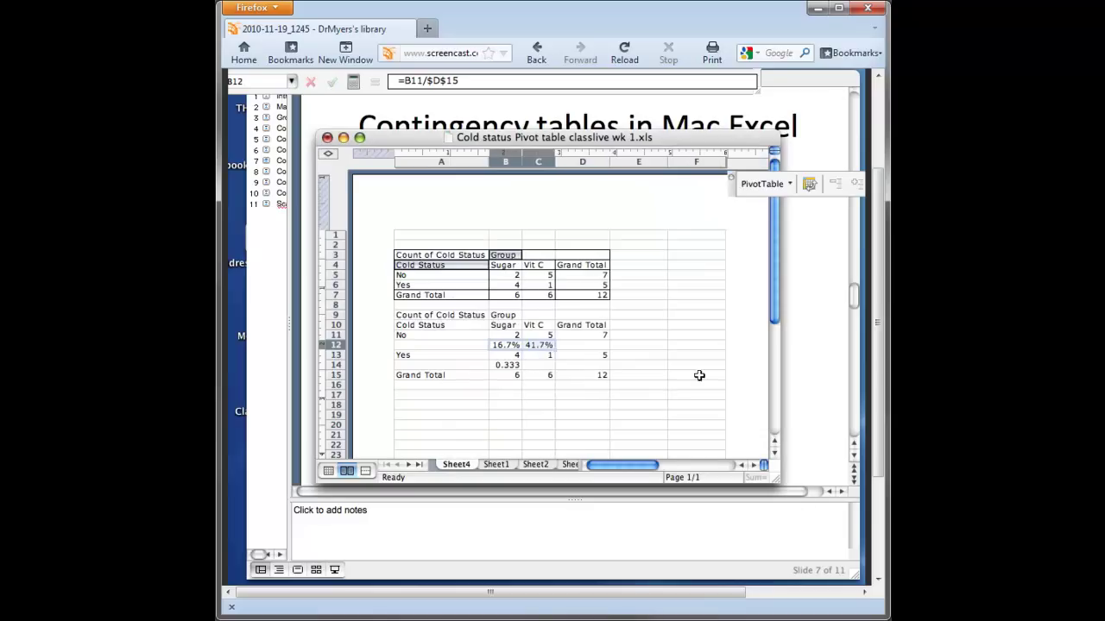
click(592, 345)
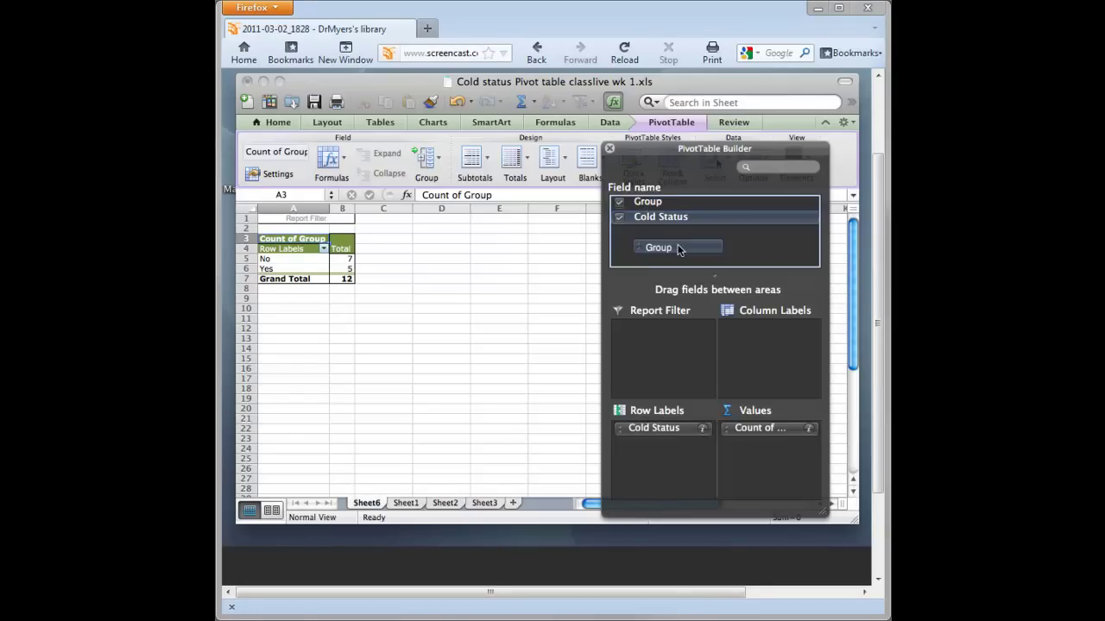
Add Group as the pivot table's column field, creating Sugar and Vit C columns, and widen column B.
drag(751, 327, 761, 334)
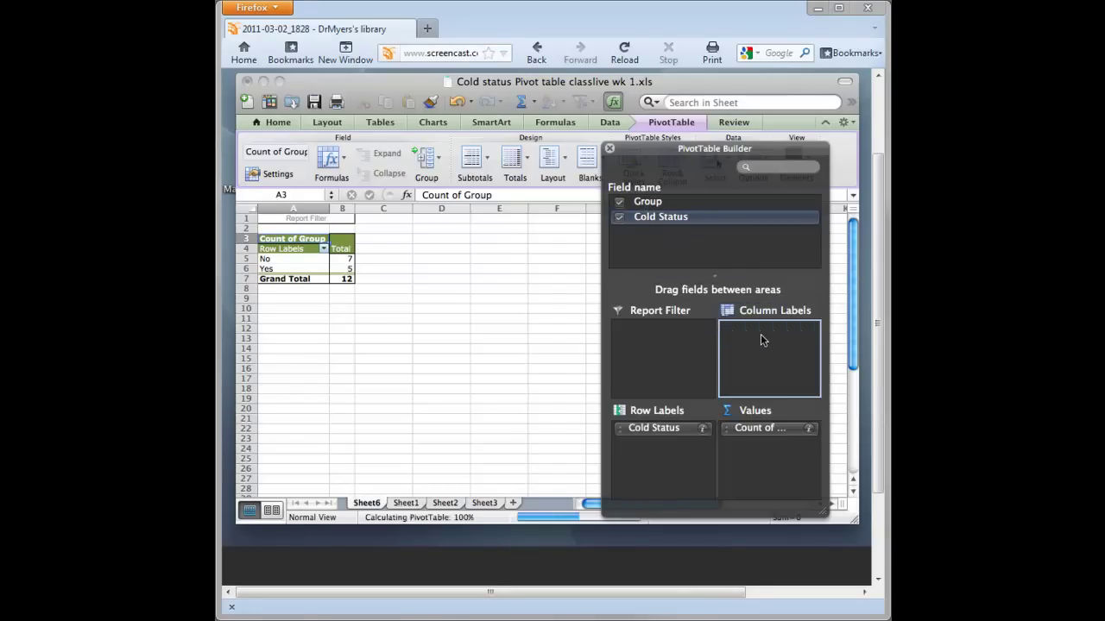
click(482, 311)
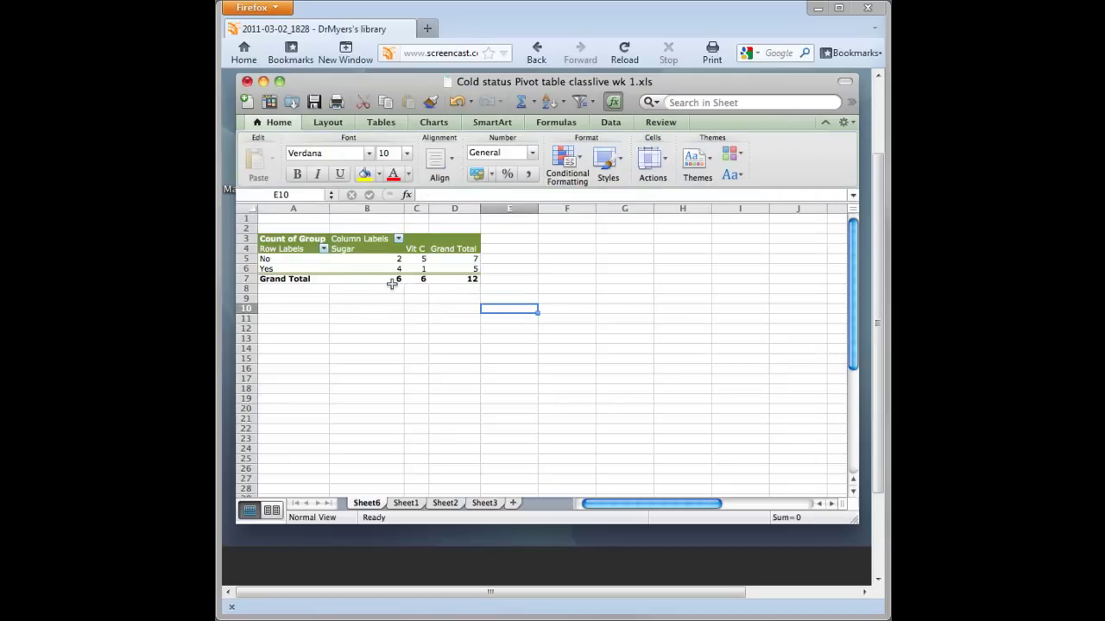
drag(406, 209, 463, 209)
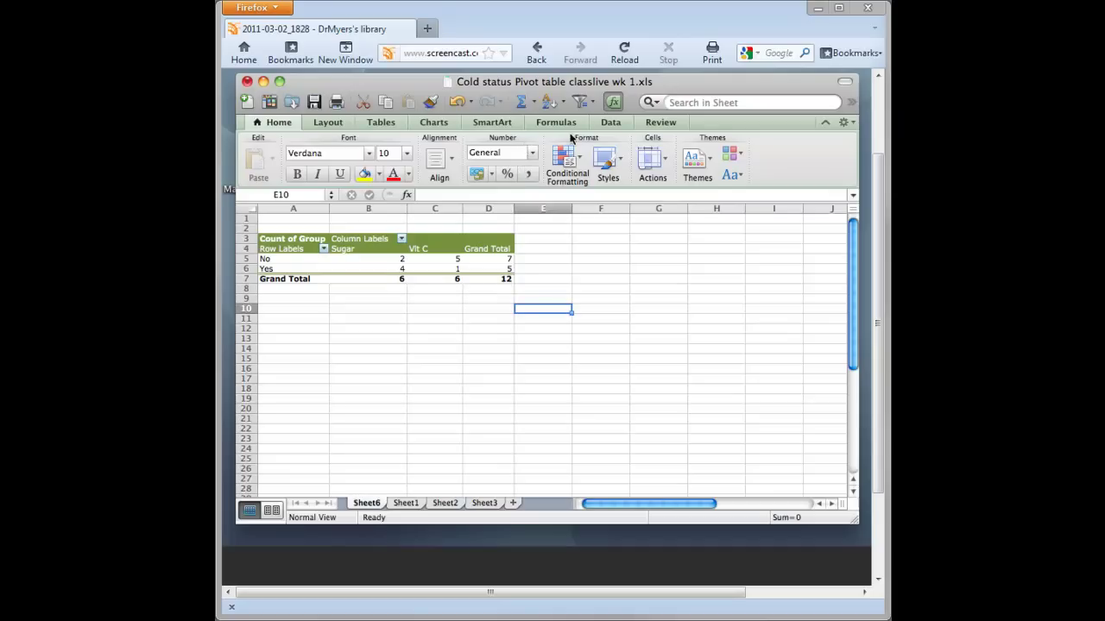
Begin a new PivotTable, dismiss the invalid-destination alert, and list the creation options.
click(611, 124)
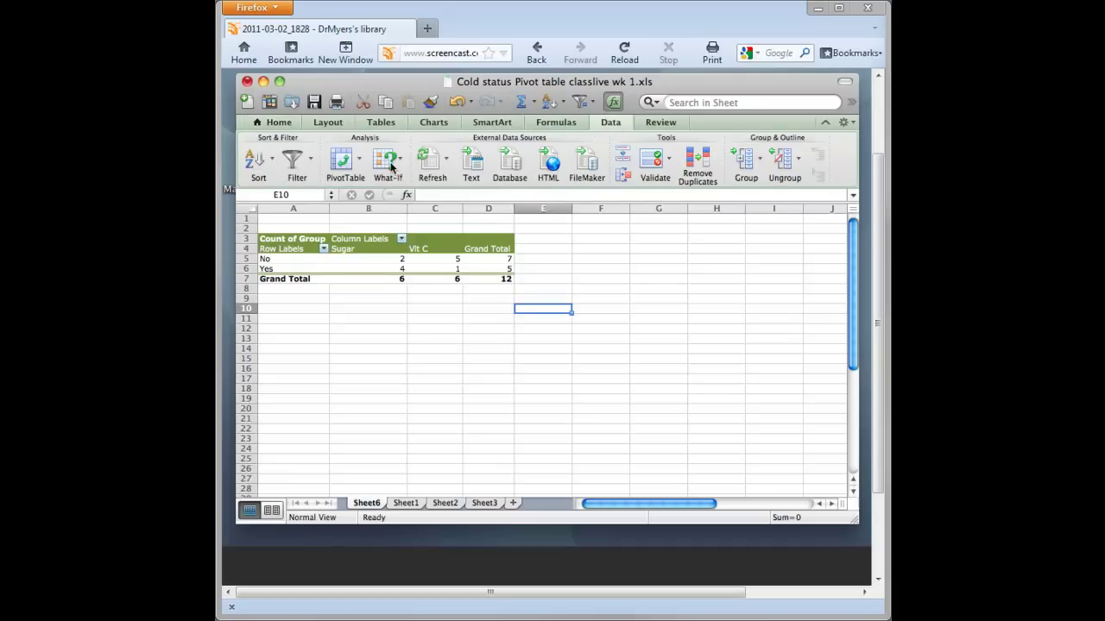
click(347, 173)
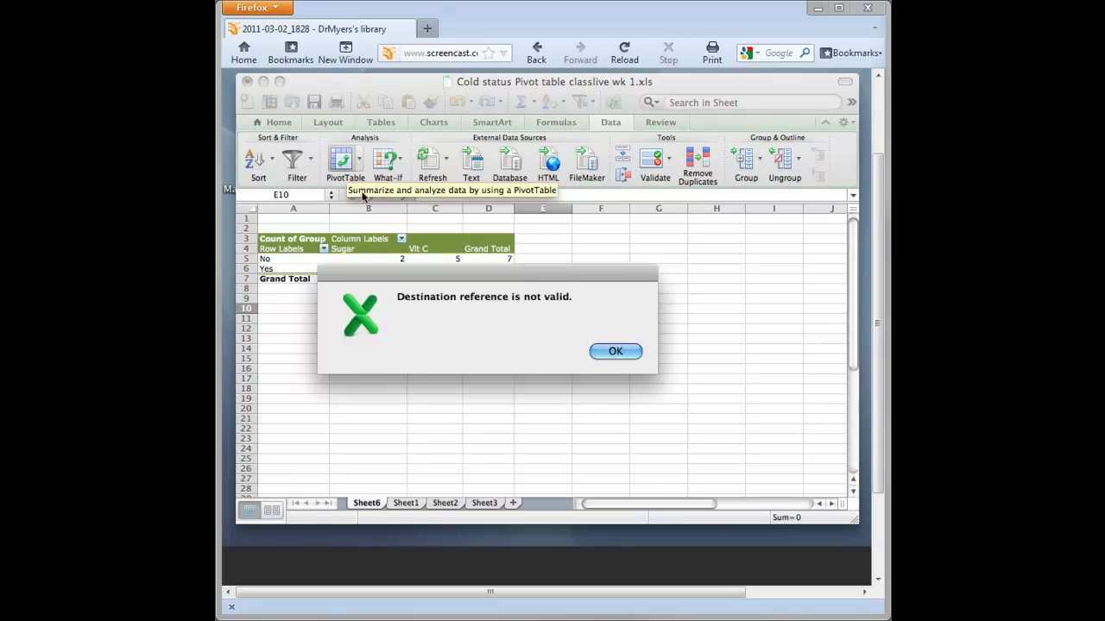
click(605, 350)
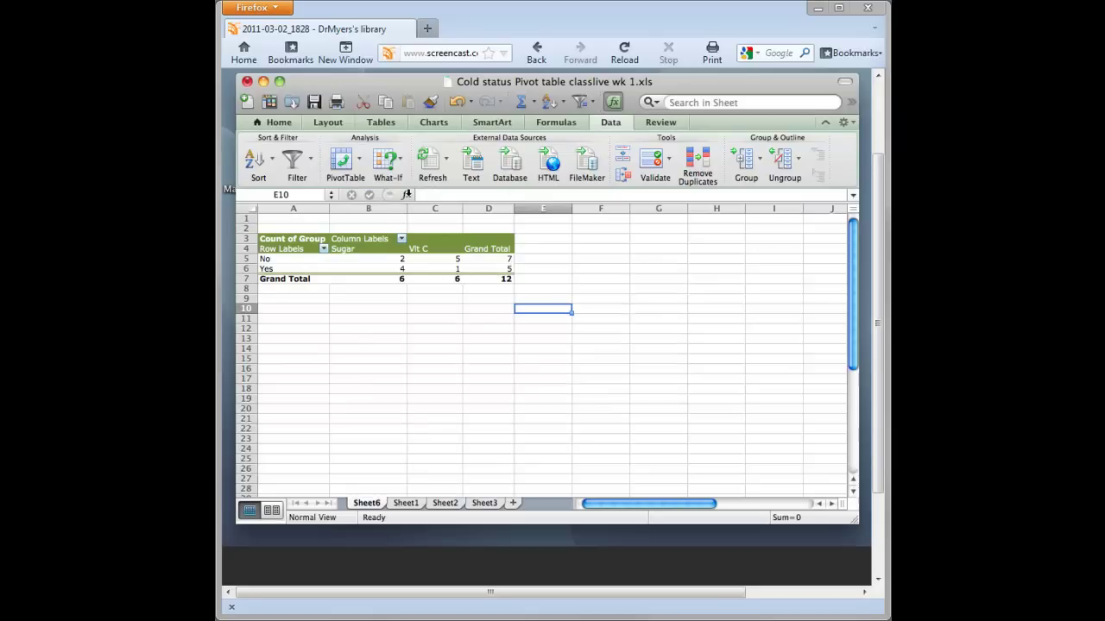
click(361, 166)
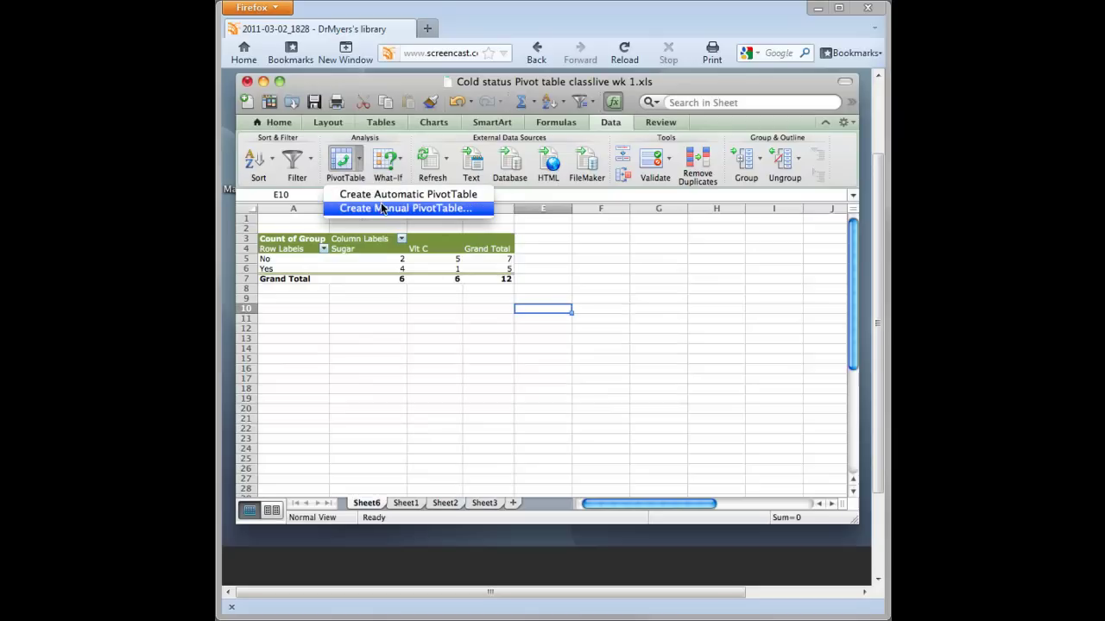